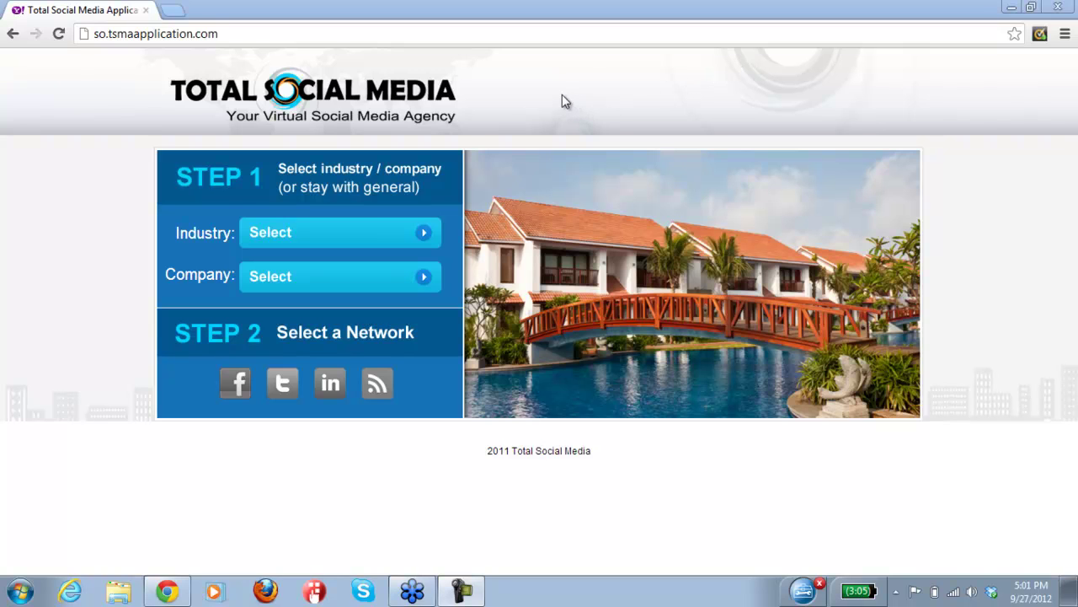
Choose General as the industry and Facebook as the social network
click(411, 242)
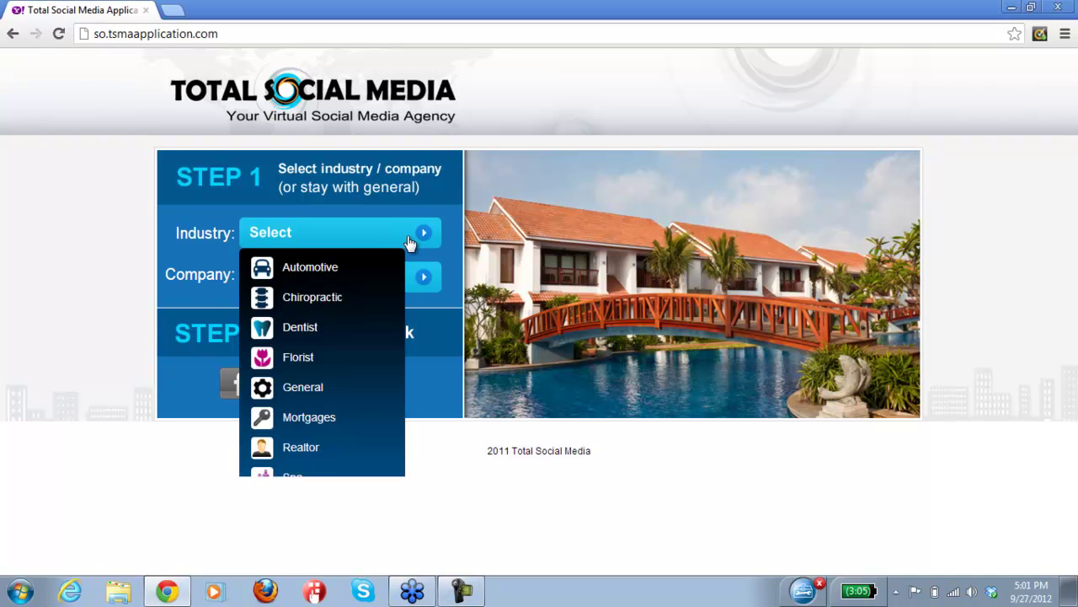
click(318, 390)
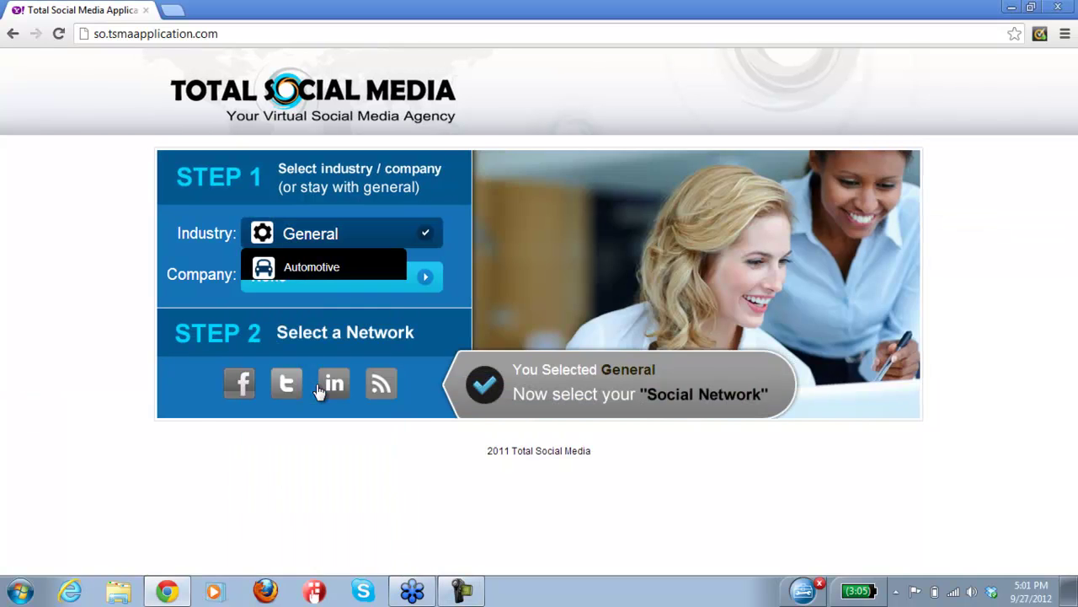
click(244, 398)
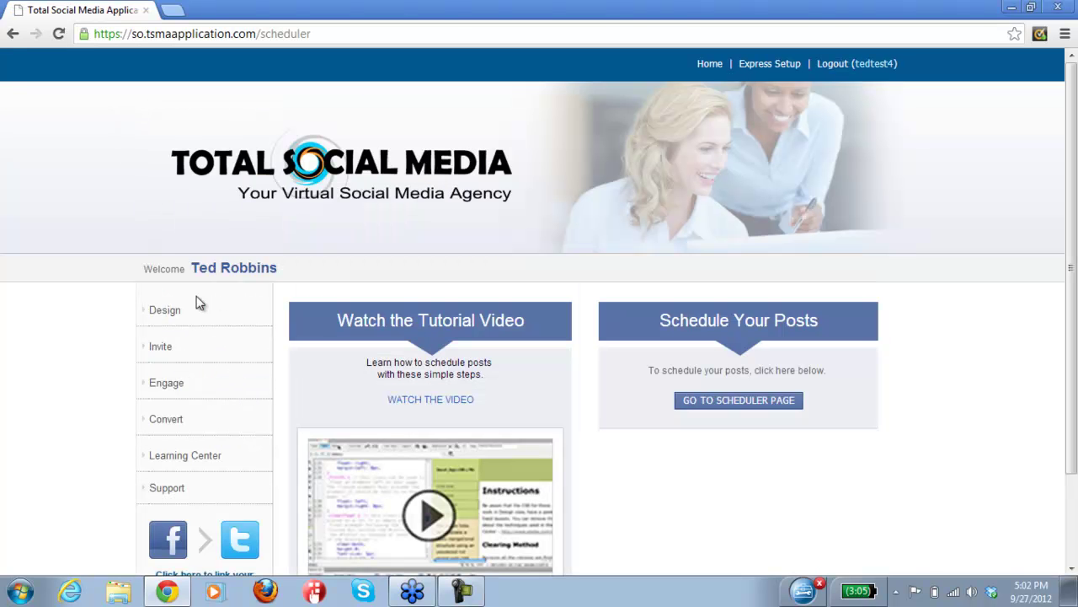
Open the Welcome Tabs design page and browse the saved custom tabs to bring up Migrated Tab - 1
click(175, 312)
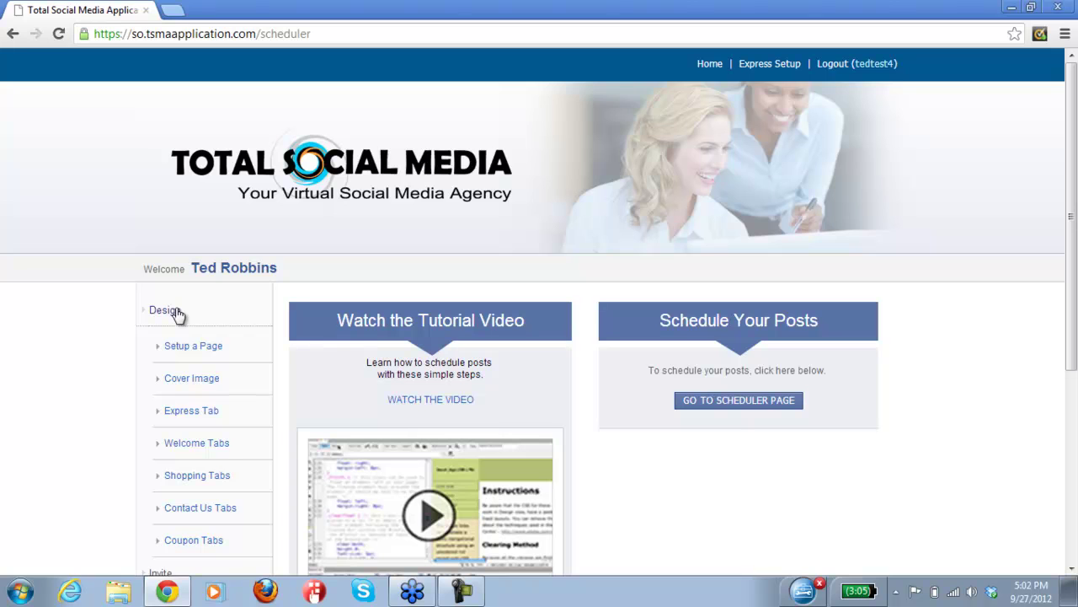
click(205, 447)
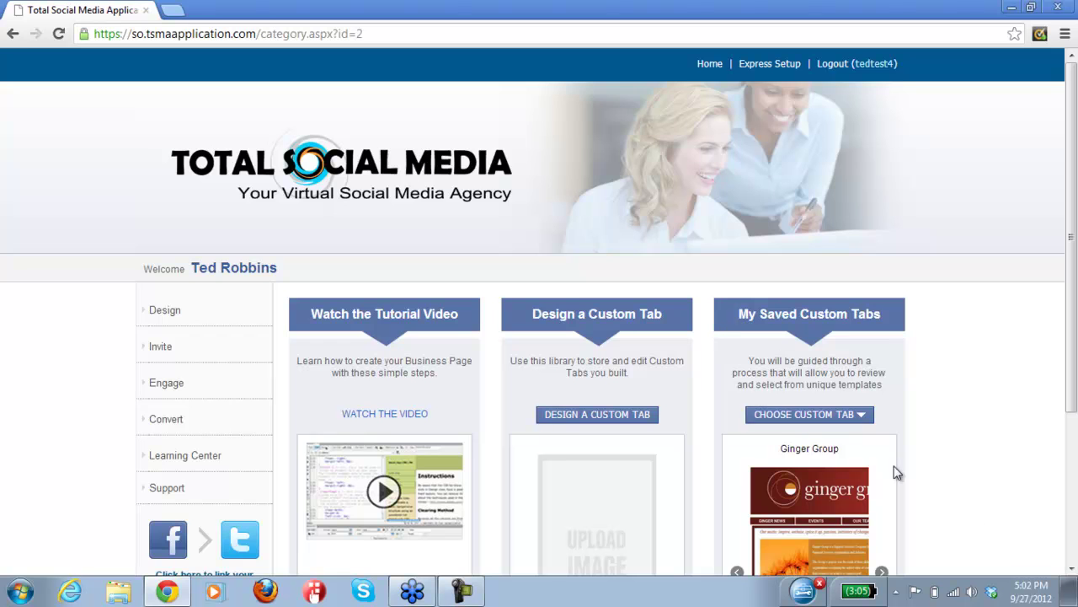
click(1072, 570)
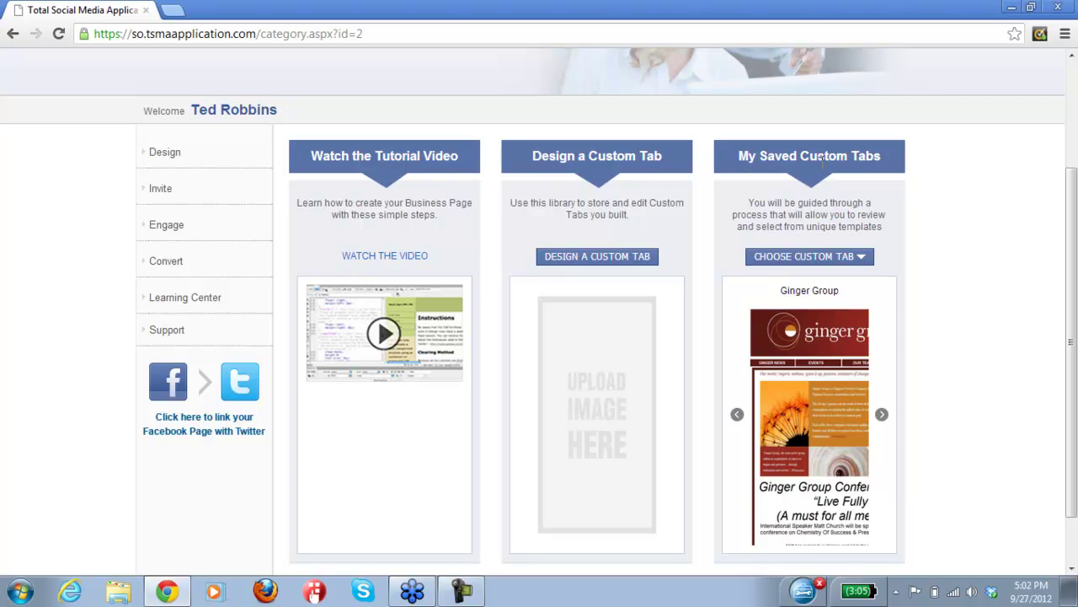
click(882, 416)
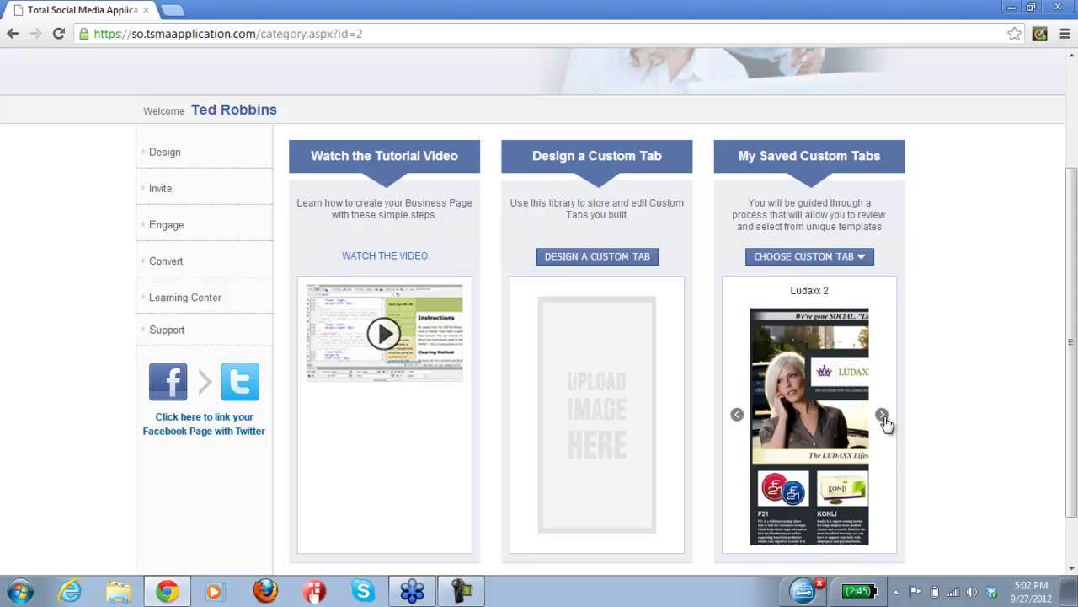
click(883, 415)
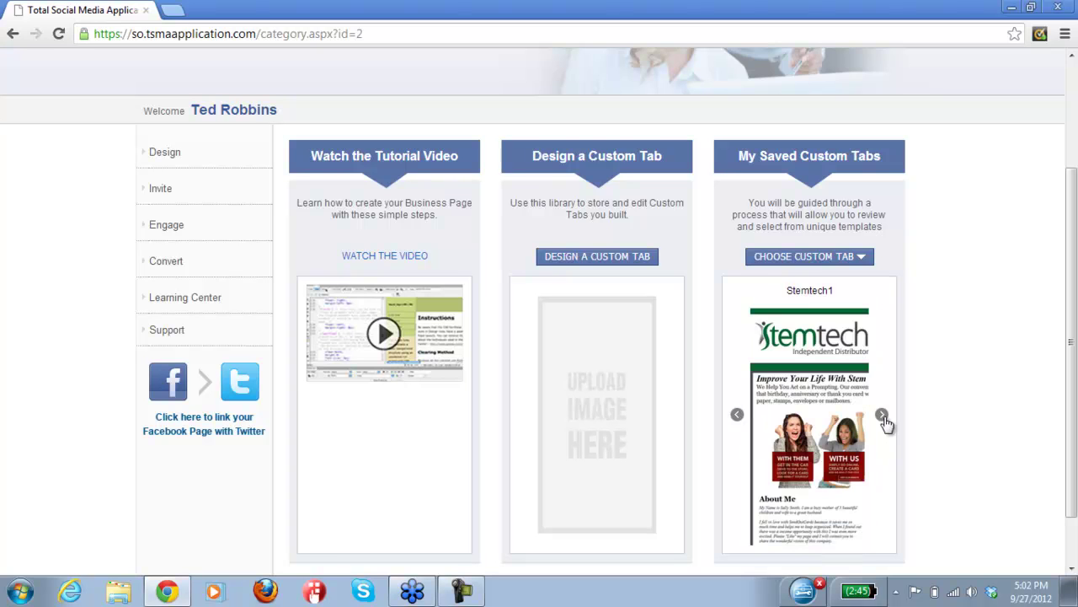
click(882, 416)
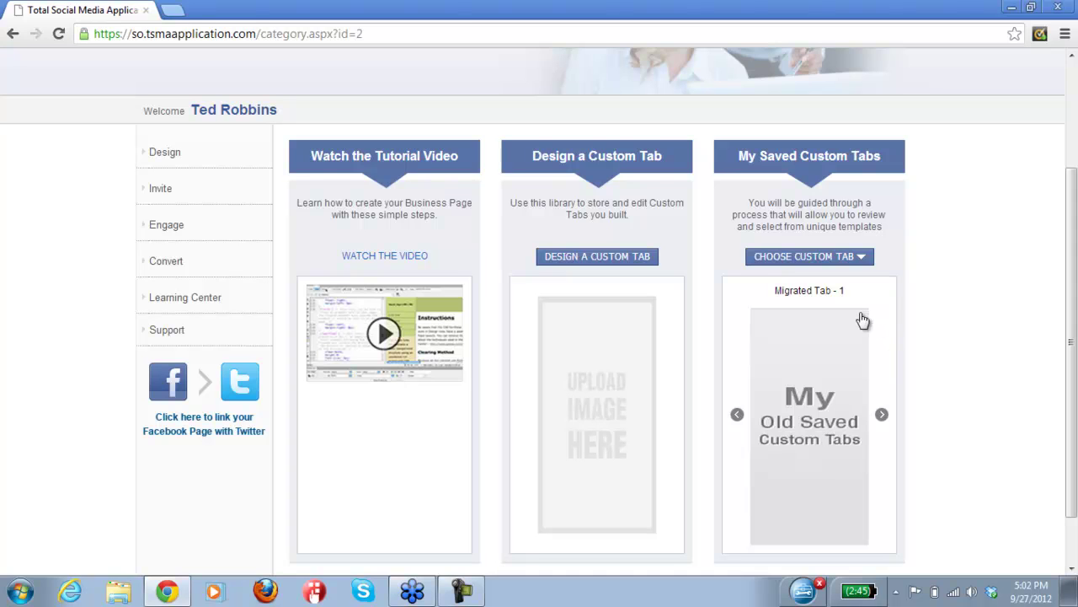
click(881, 415)
click(737, 416)
Copy the custom tab Migrated Tab - 1 and confirm the copy
click(863, 261)
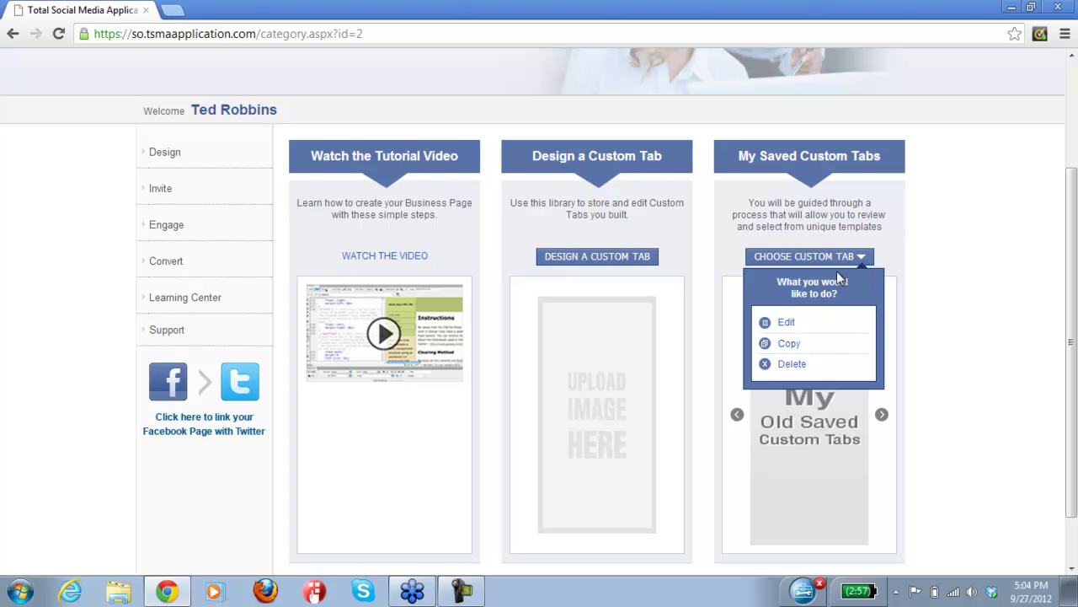
click(790, 346)
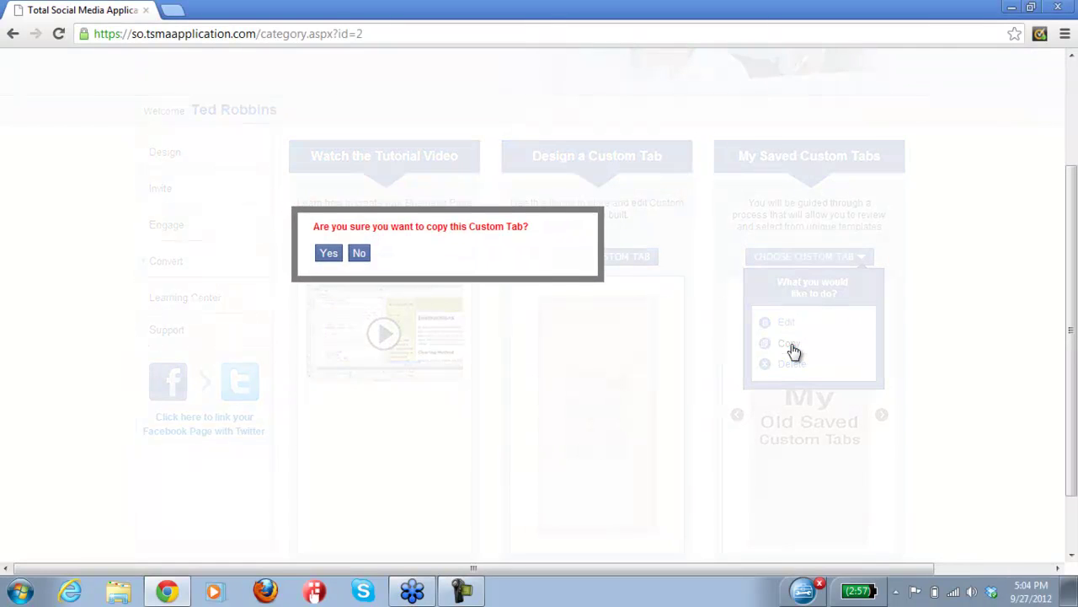
click(330, 255)
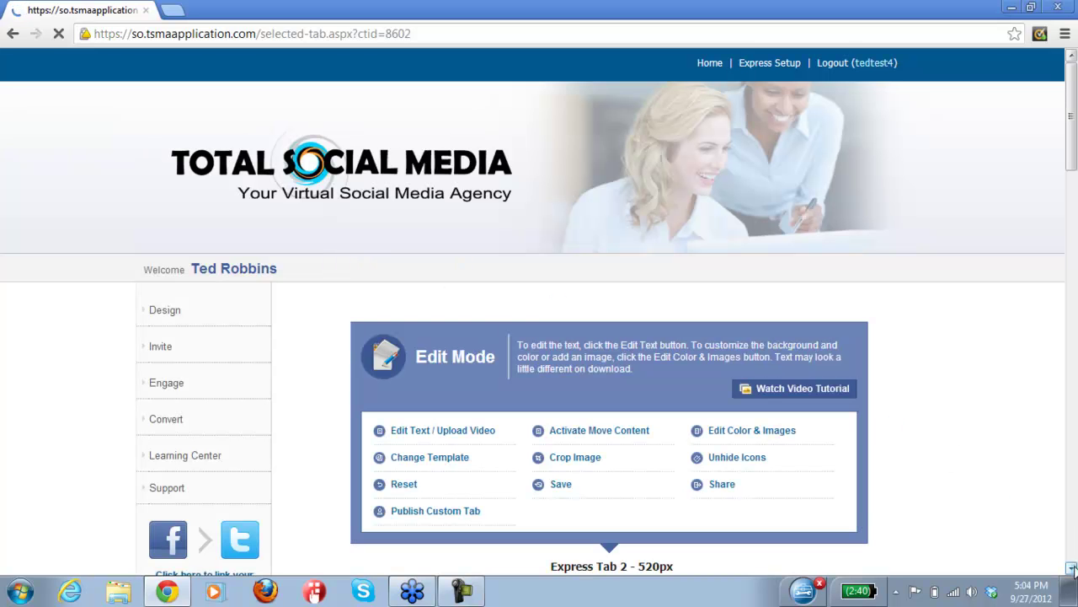
Look over the copied custom tab and save it under the name "Saved Tab 1"
scroll(1072, 569, down, 3)
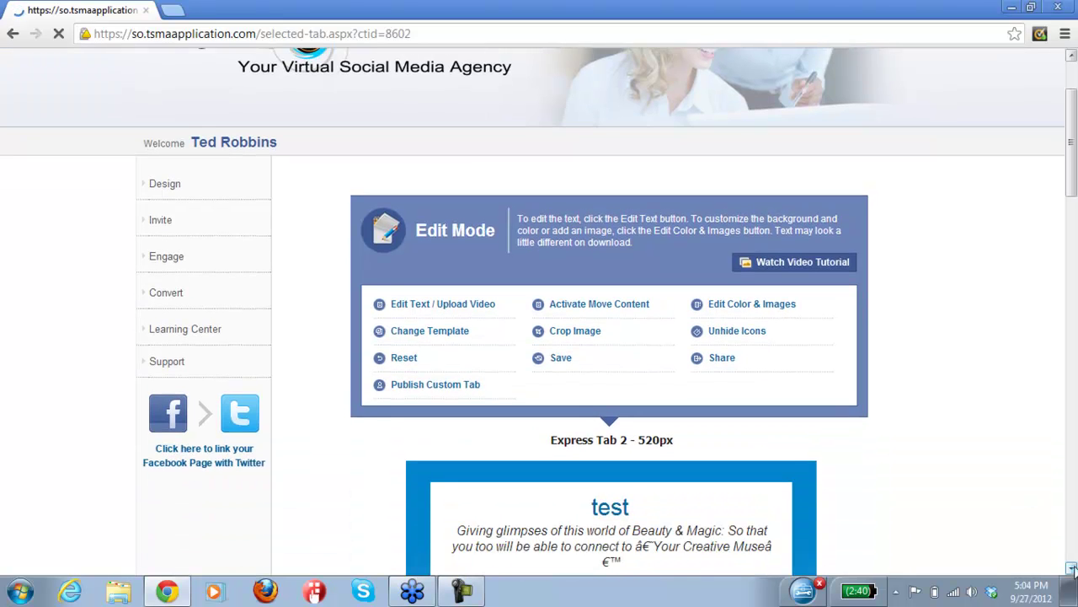
scroll(1072, 569, down, 2)
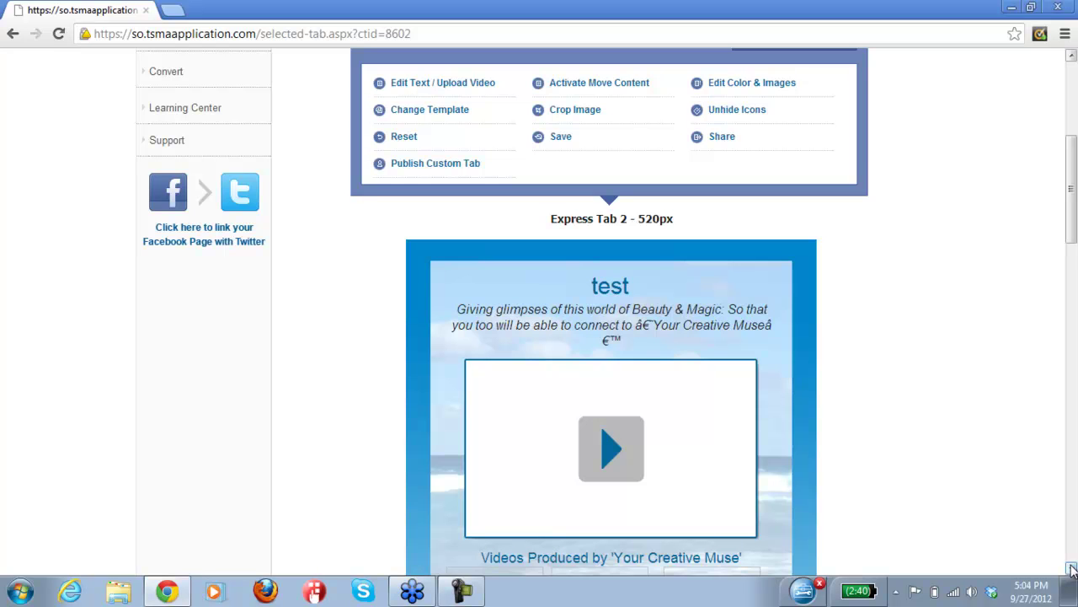
drag(1071, 570, 1072, 570)
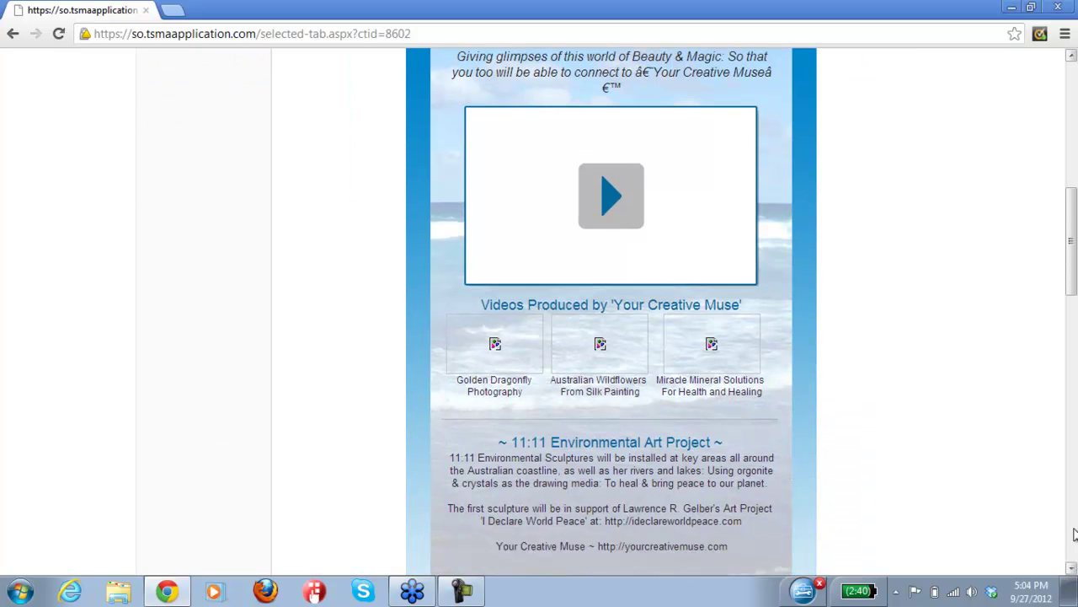
drag(1074, 291, 1075, 216)
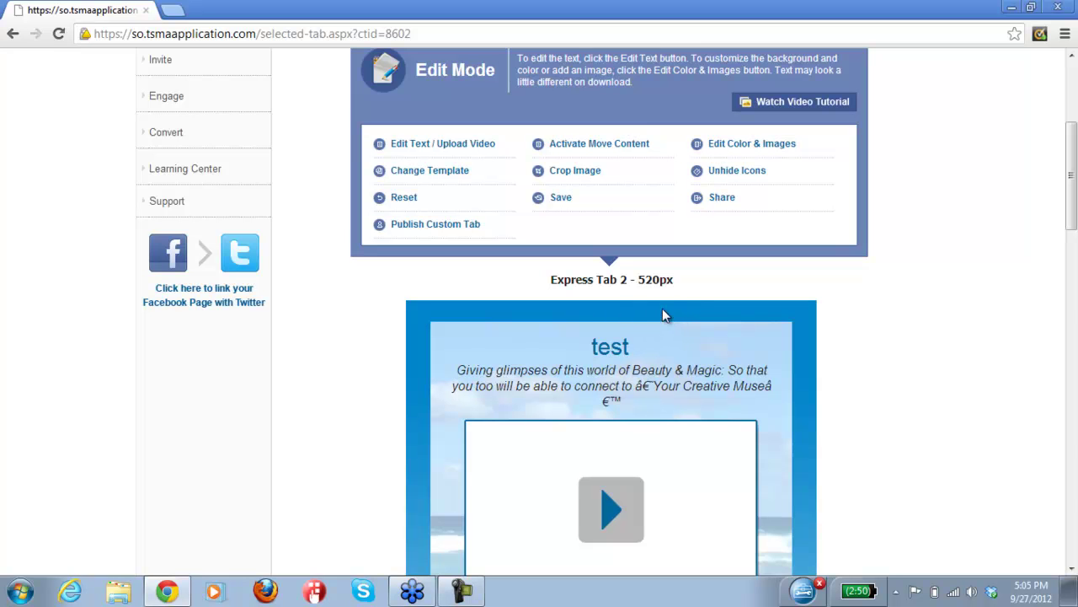
click(562, 199)
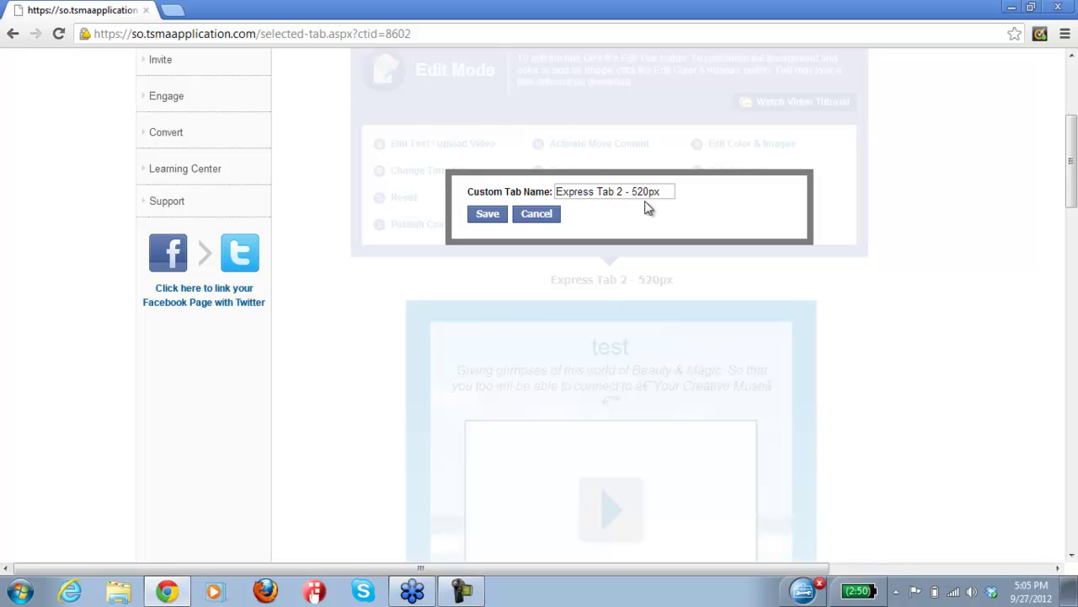
drag(666, 192, 530, 188)
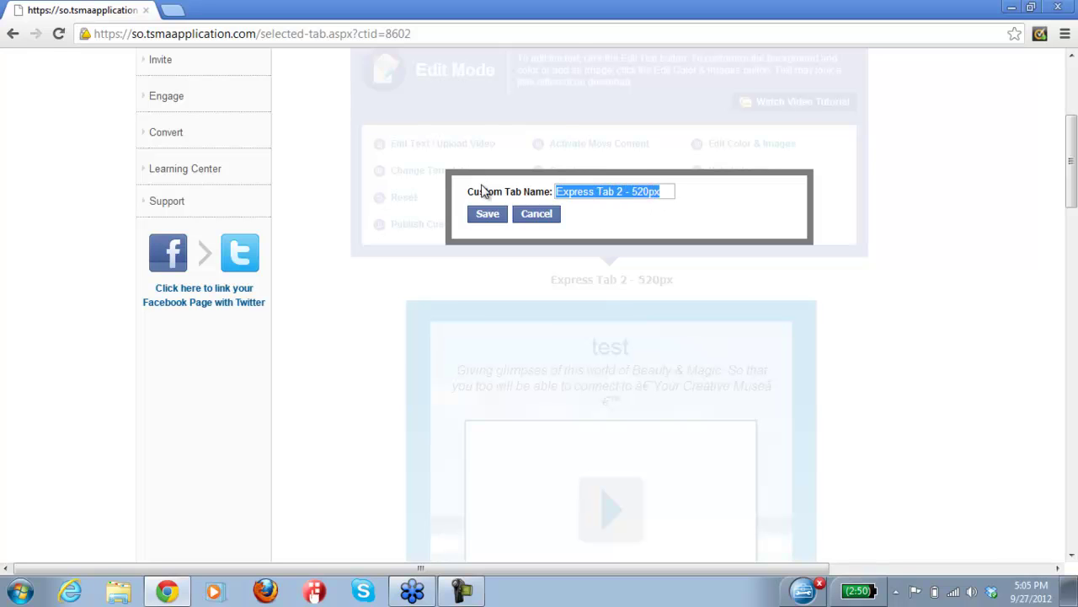
text(Sav)
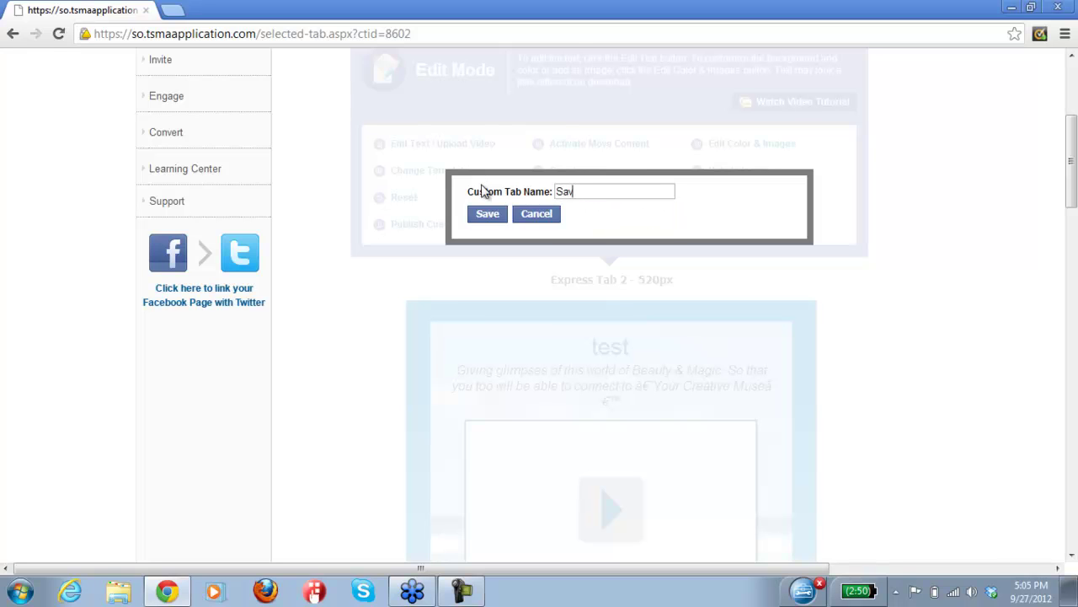
text(ed Tab 1)
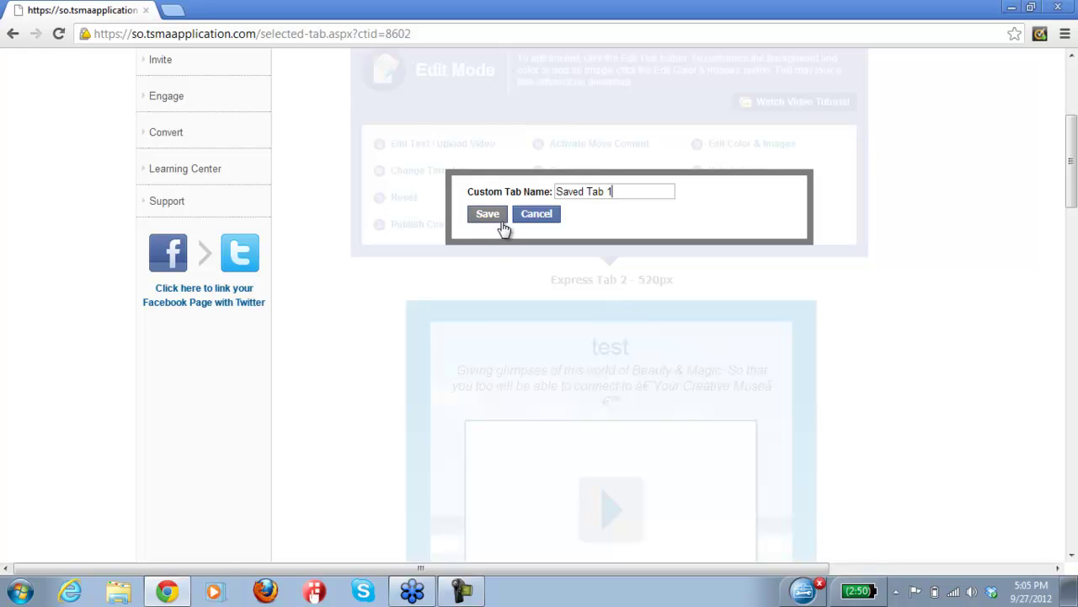
click(498, 221)
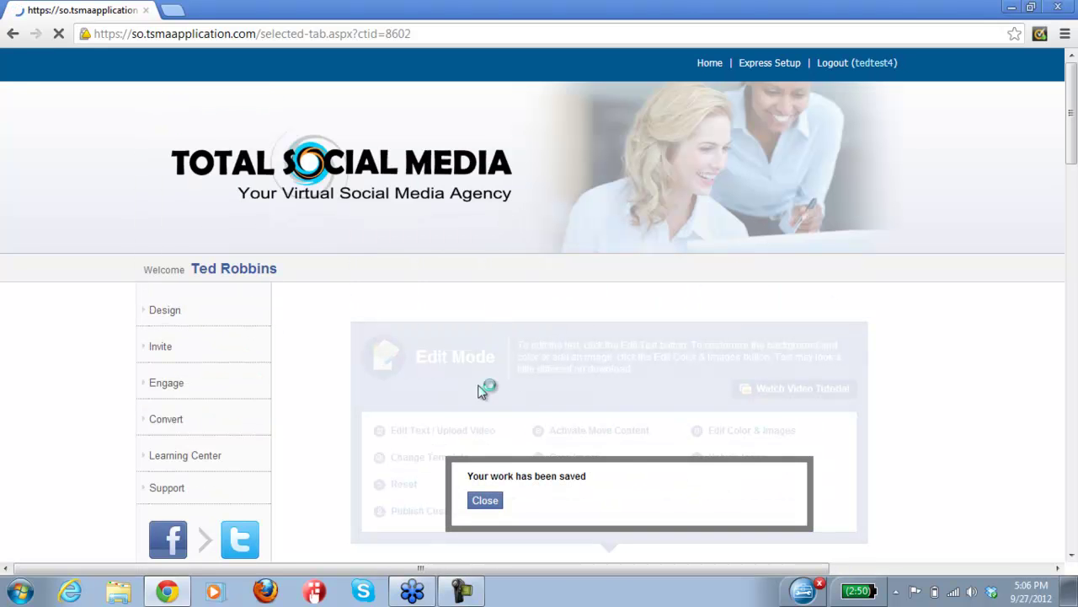
click(483, 503)
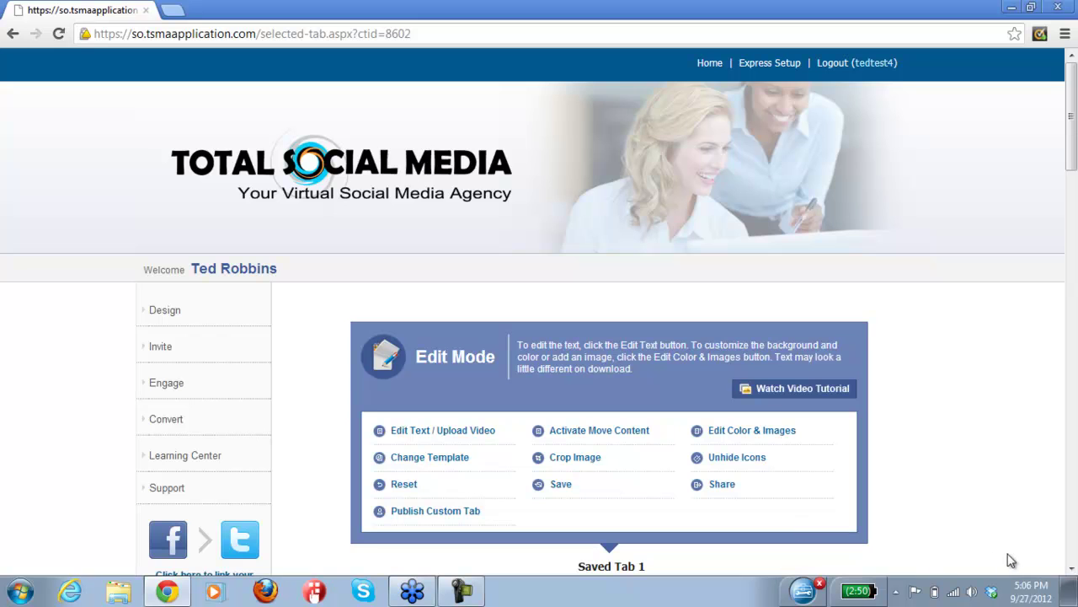
Return to the Welcome Tabs design page and bring up Saved Tab 1 among the saved custom tabs
click(1071, 568)
click(1071, 568)
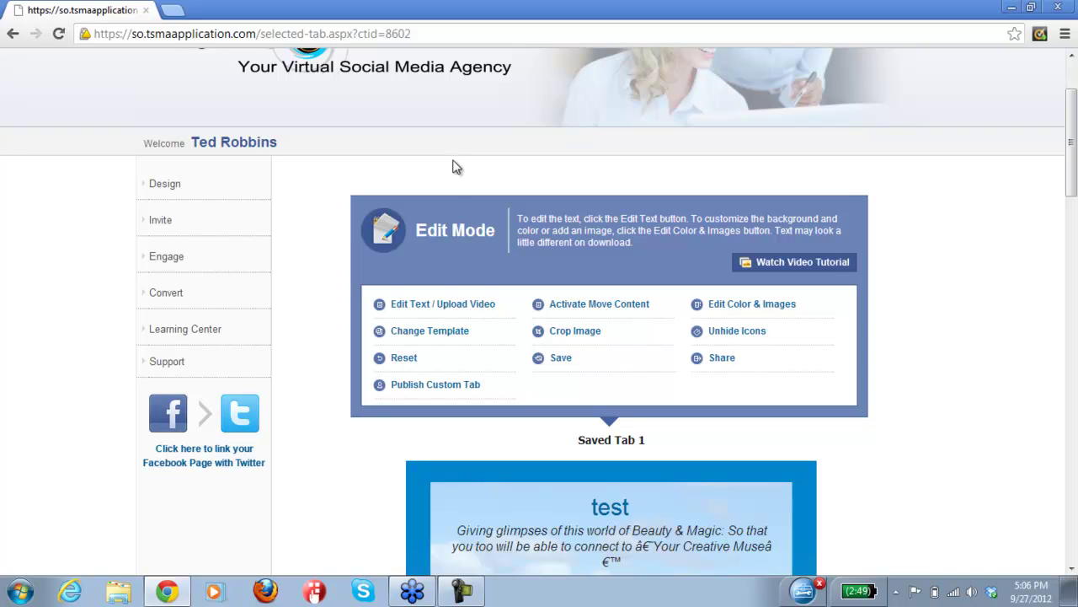
click(172, 183)
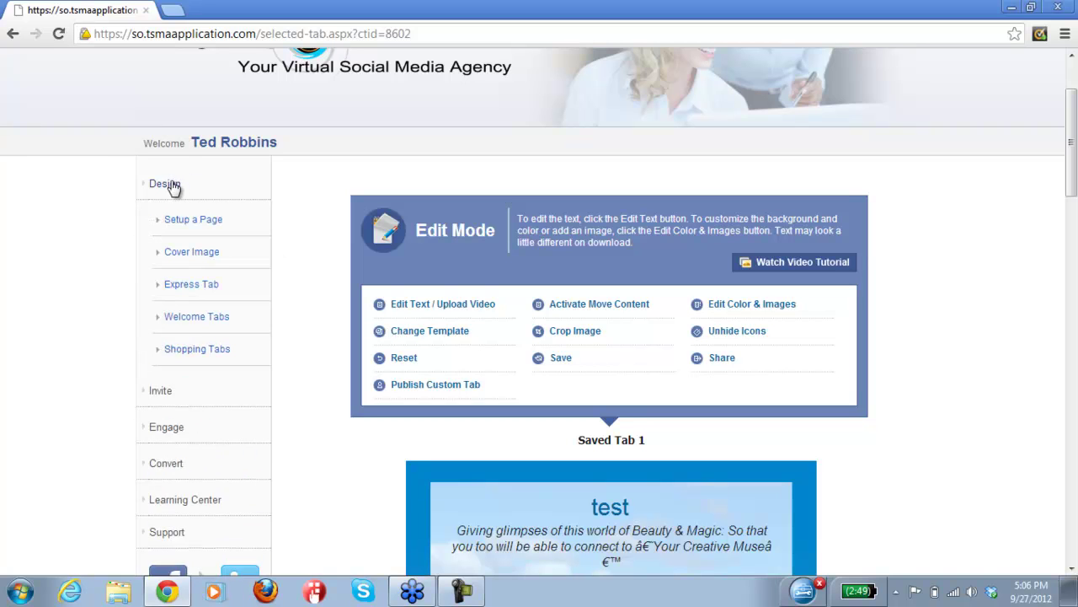
click(204, 323)
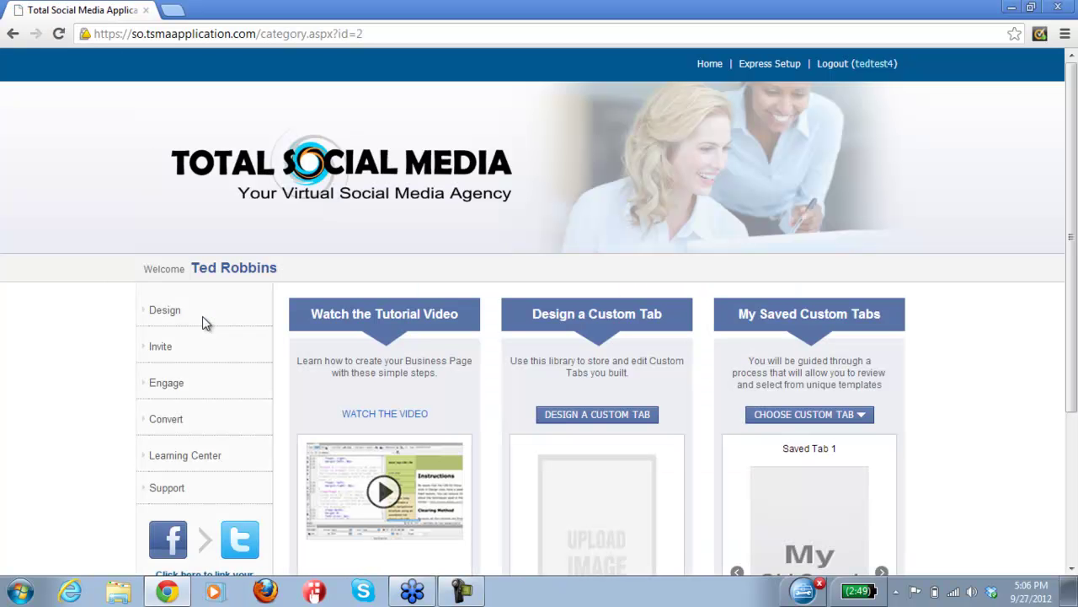
click(1072, 569)
scroll(1071, 569, down, 5)
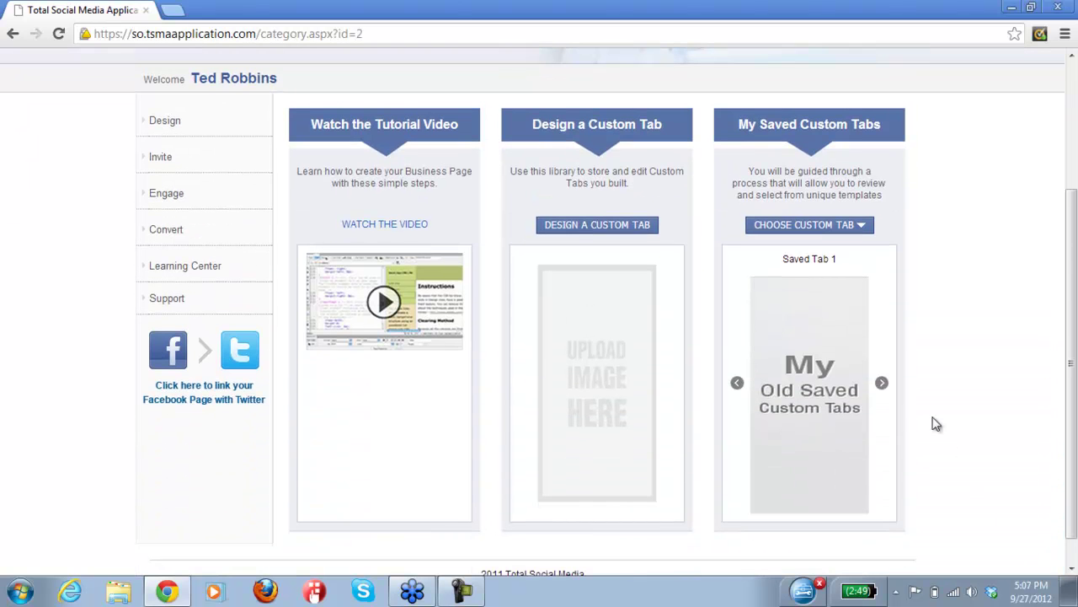
click(881, 385)
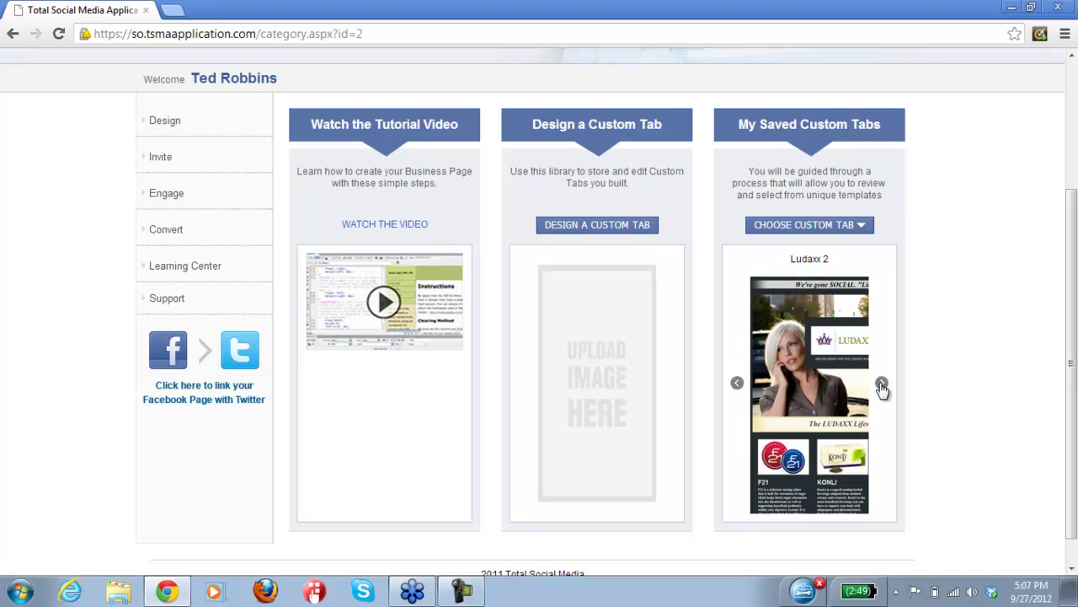
click(737, 384)
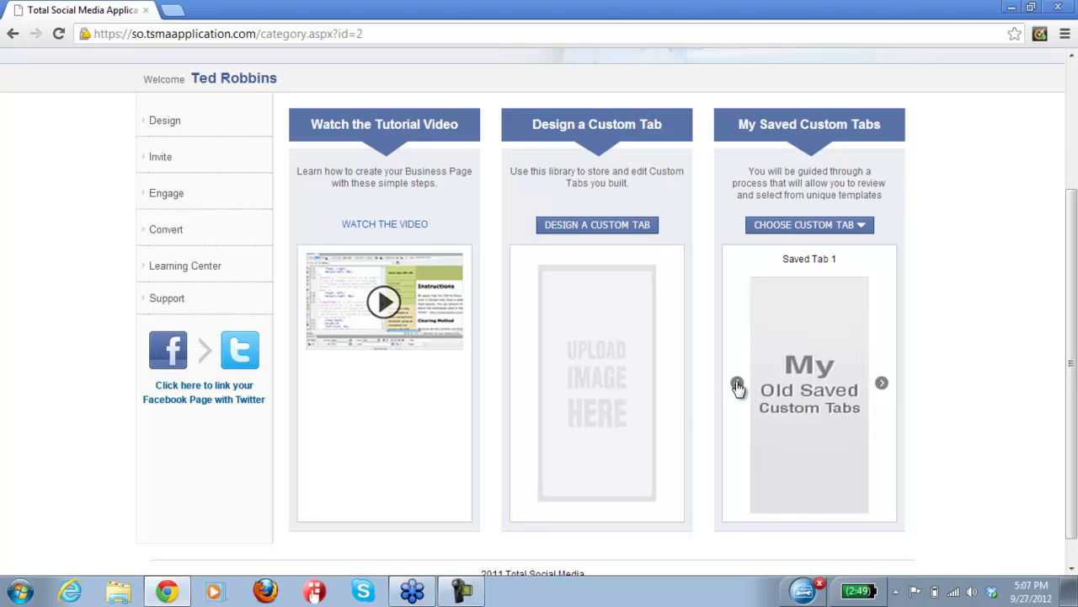
Make a copy of the custom tab Saved Tab 1 and confirm it
click(859, 233)
click(790, 313)
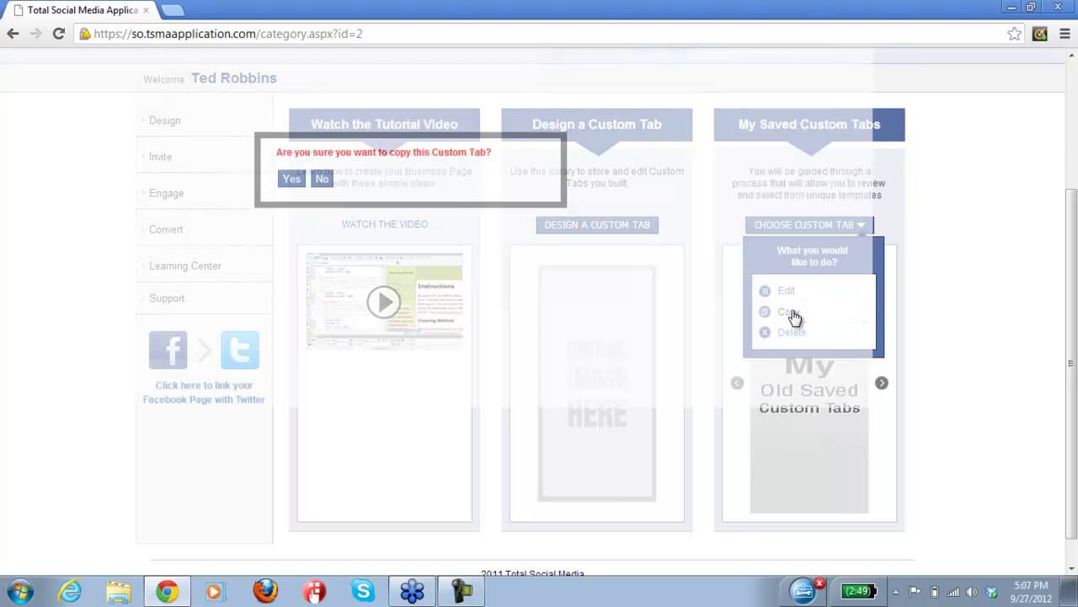
click(324, 226)
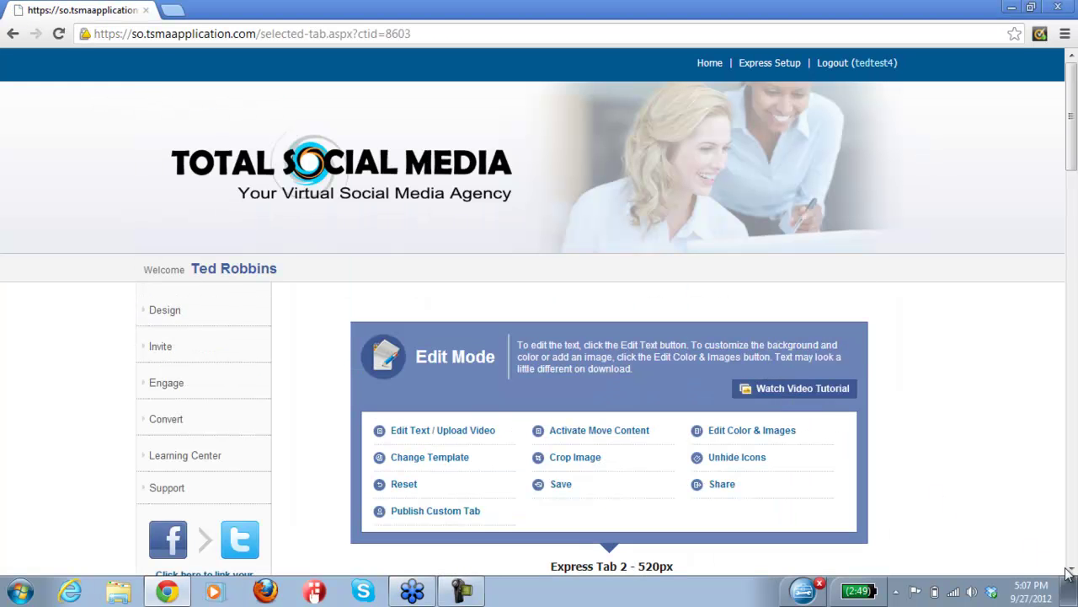
Look over the content of the copied custom tab below the Edit Mode options
click(1071, 570)
click(1071, 570)
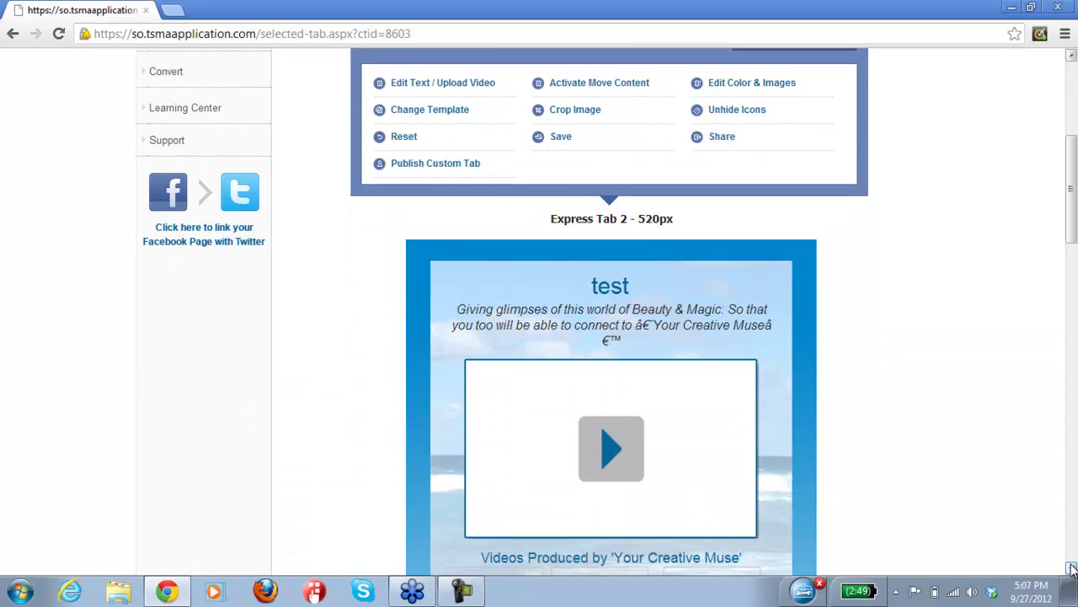
click(1071, 571)
drag(1068, 245, 1068, 169)
Return to the Welcome Tabs design page and bring up another old saved tab beyond Migrated Tab - 1 among the saved custom tabs
click(175, 292)
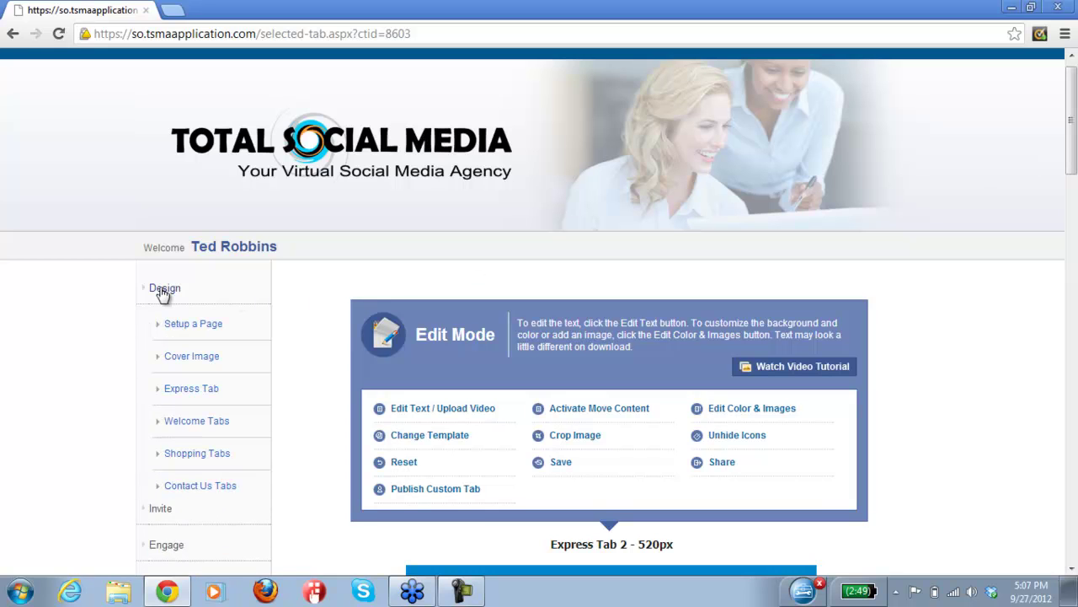
click(211, 427)
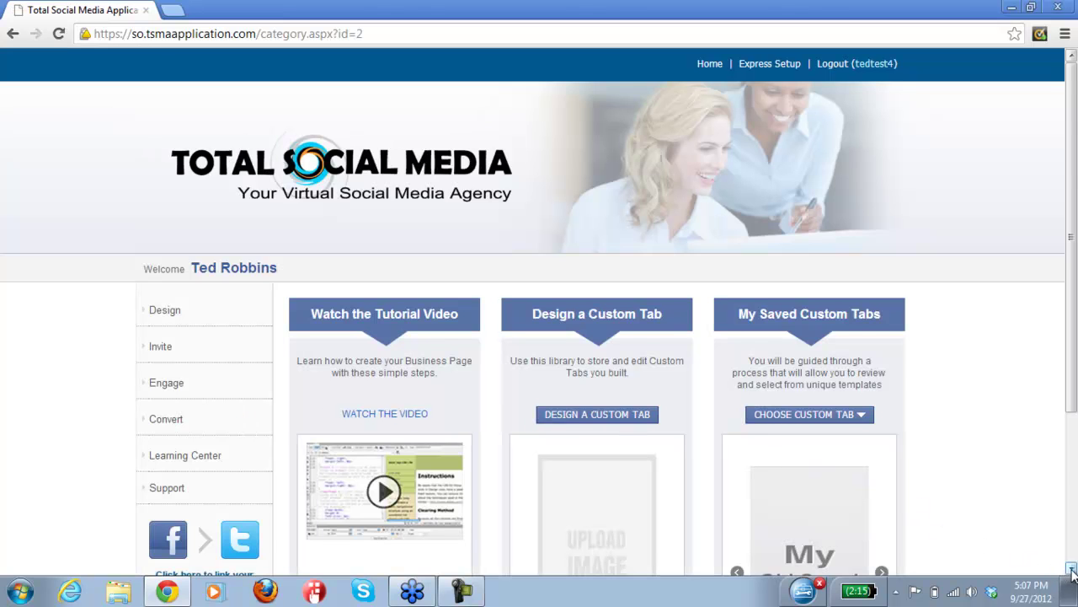
scroll(1067, 572, down, 2)
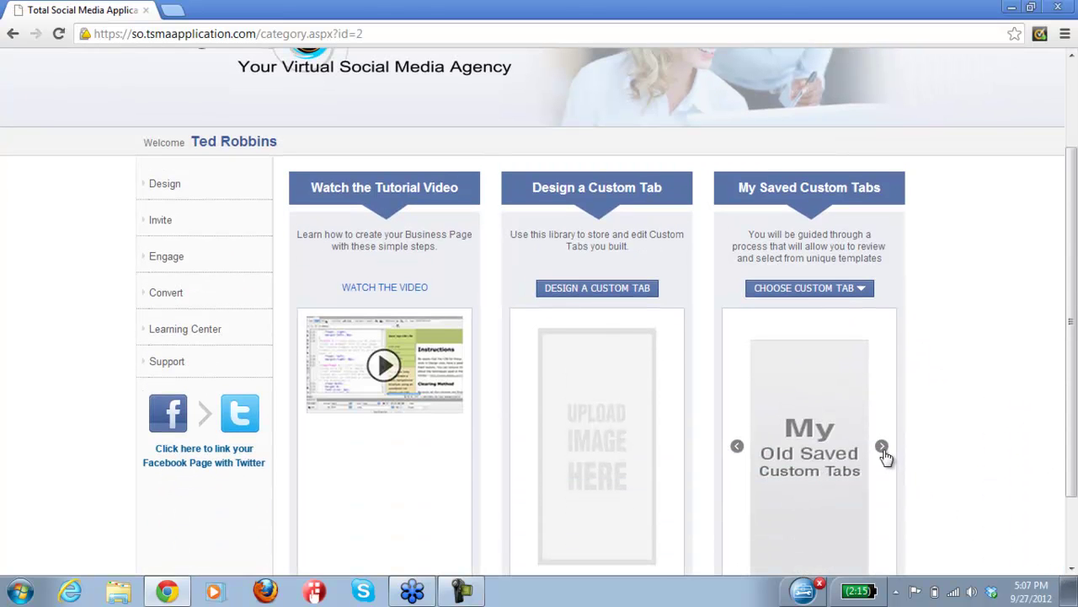
click(881, 447)
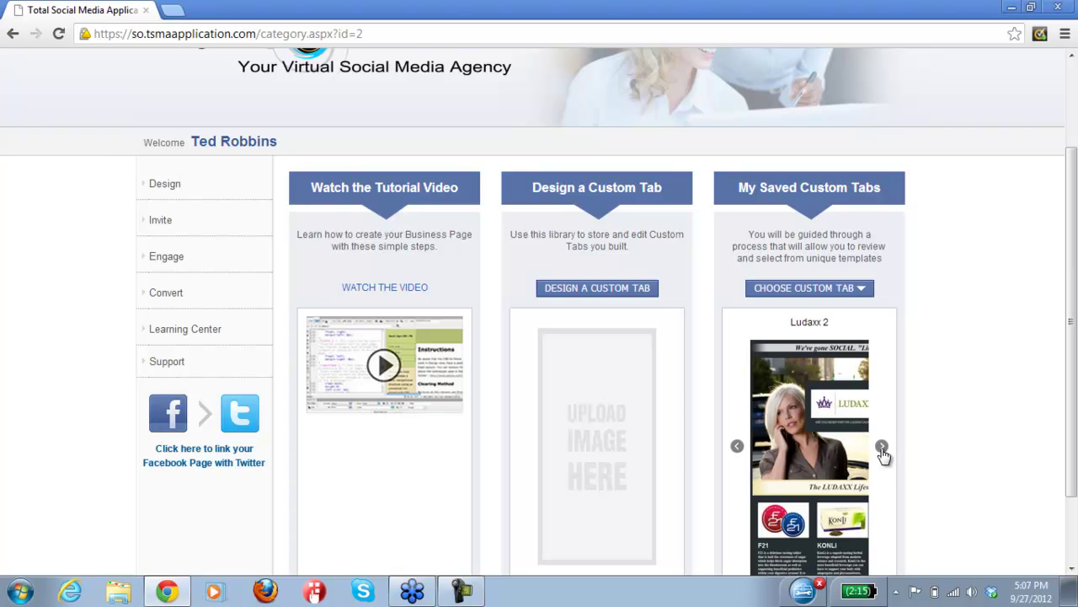
click(881, 446)
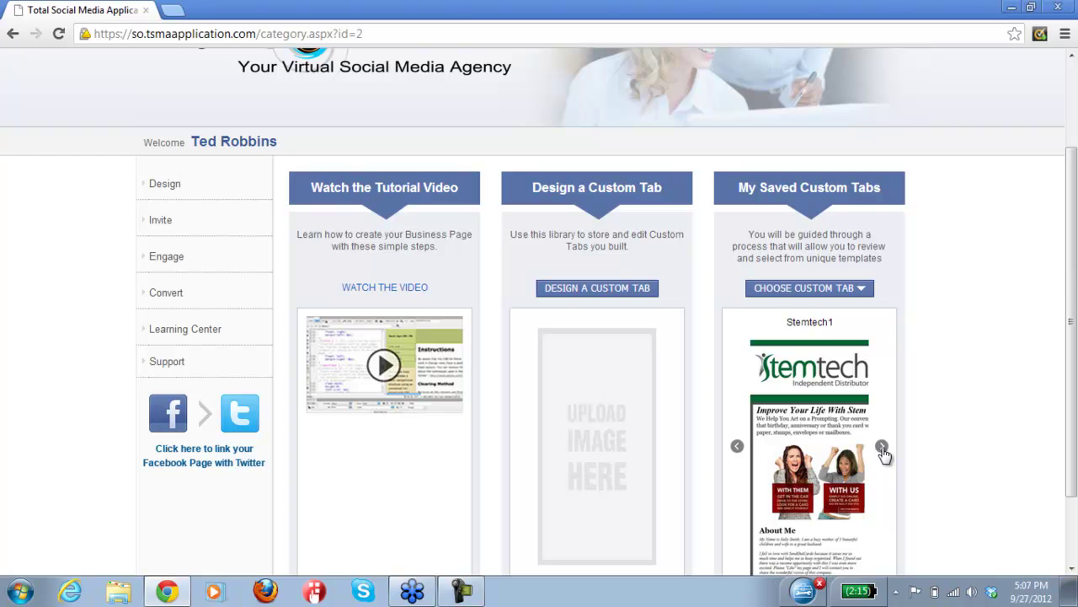
click(881, 446)
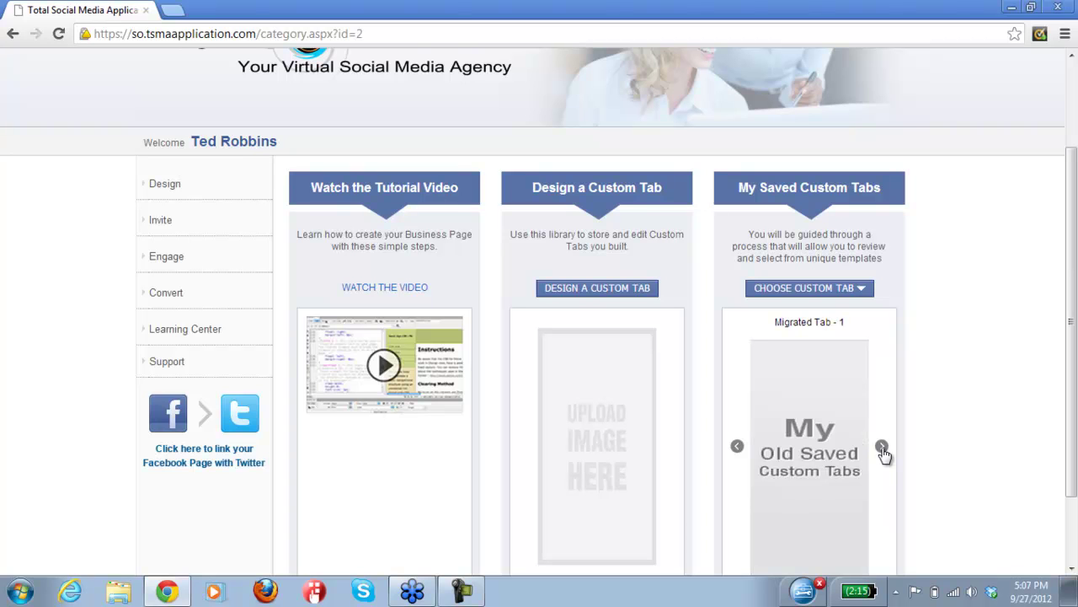
click(881, 446)
click(881, 446)
click(881, 446)
Make a copy of the displayed old saved custom tab and confirm it
click(858, 290)
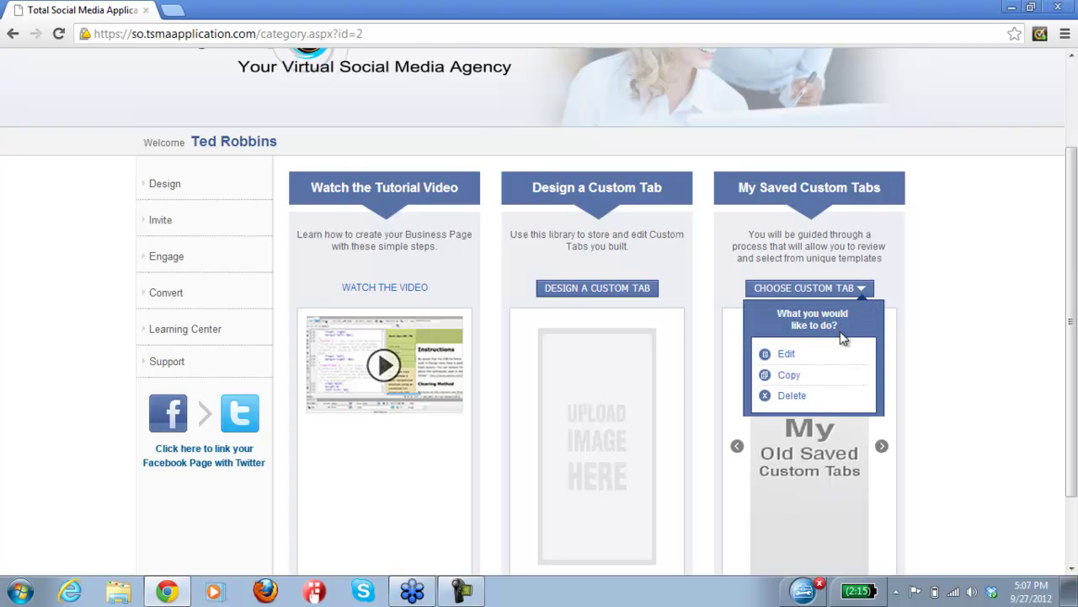
click(793, 379)
click(328, 285)
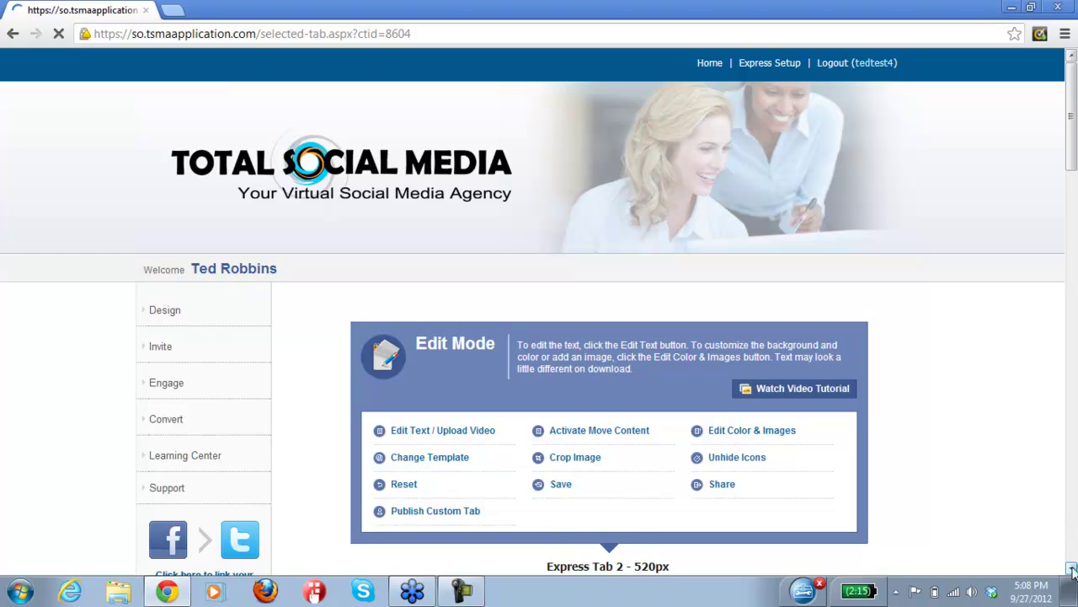
Examine the copied Social Outbreak tab from its header through the video and contact form to the social icons
scroll(1072, 571, down, 4)
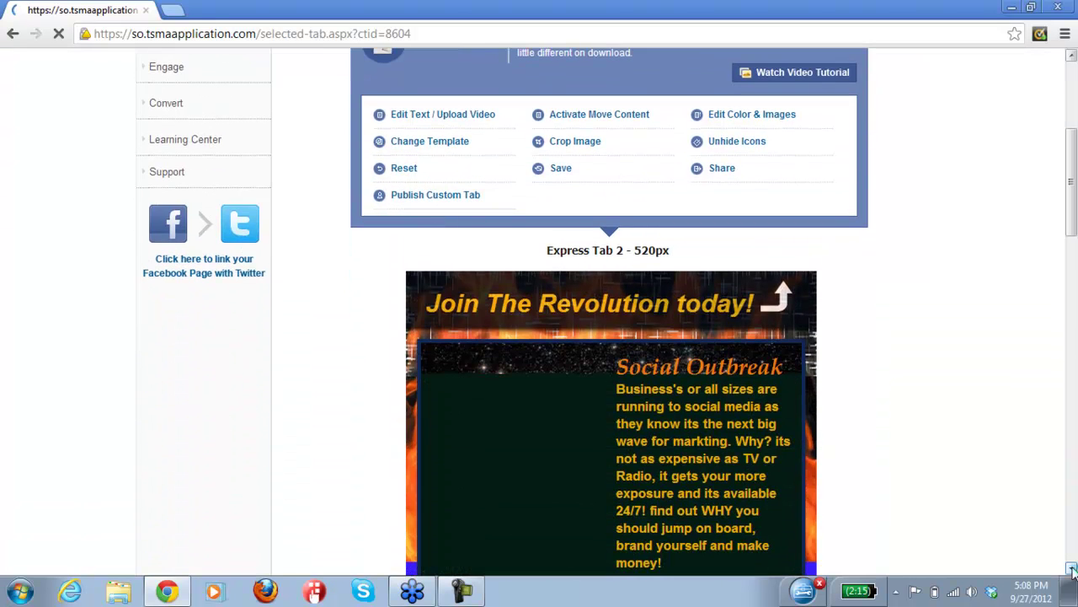
scroll(1072, 571, down, 4)
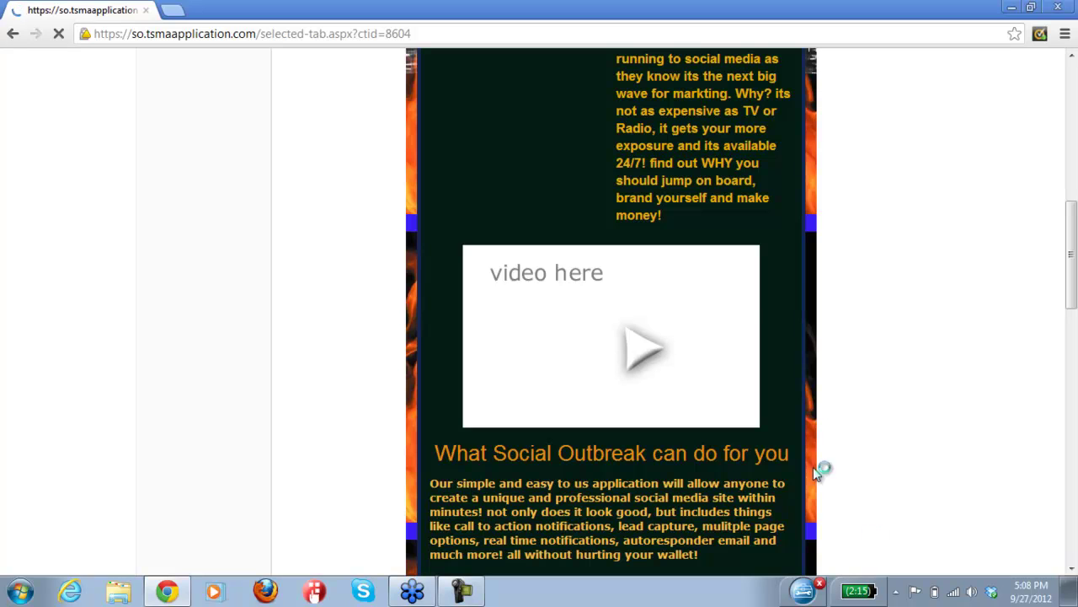
drag(1069, 283, 1073, 176)
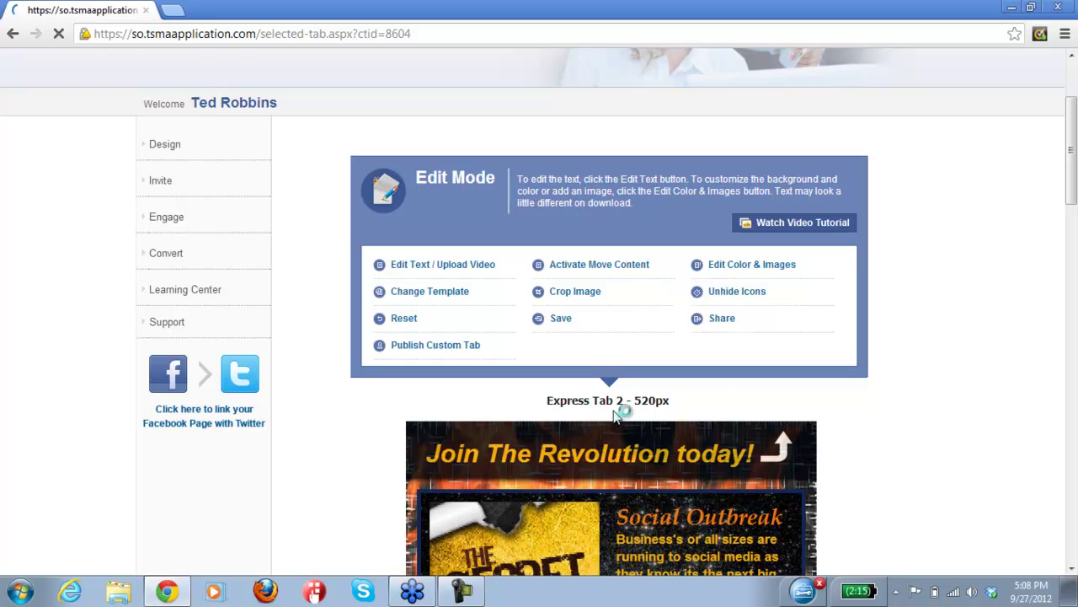
click(1072, 570)
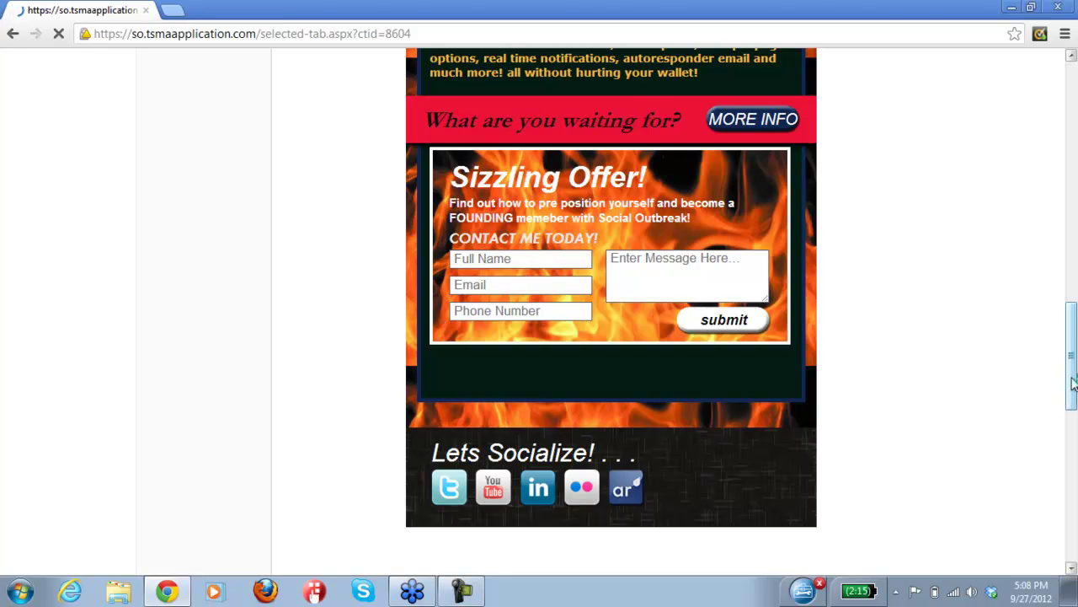
drag(1069, 381, 1072, 139)
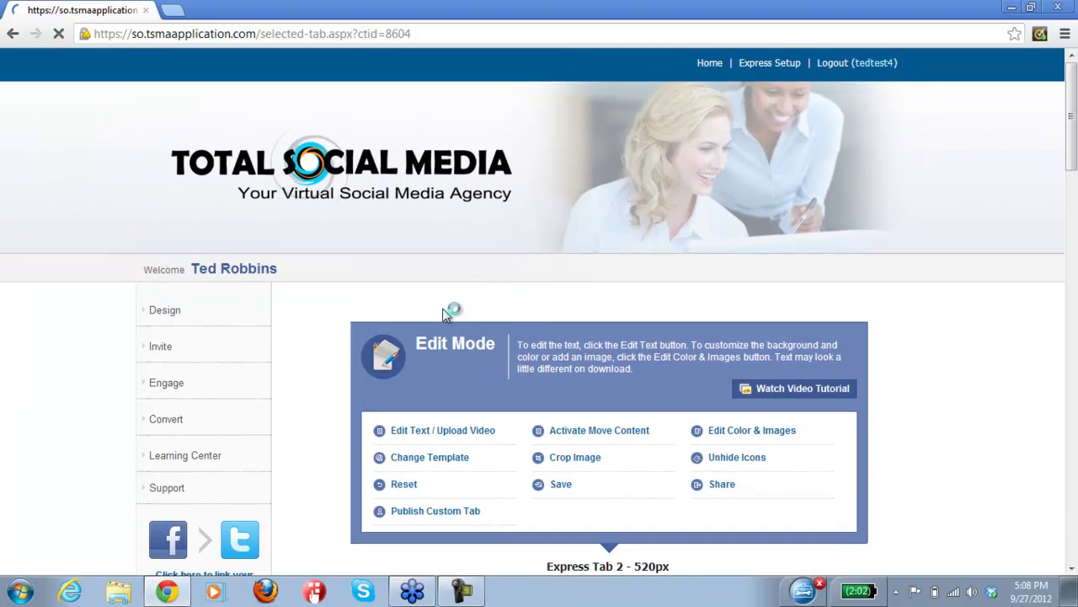